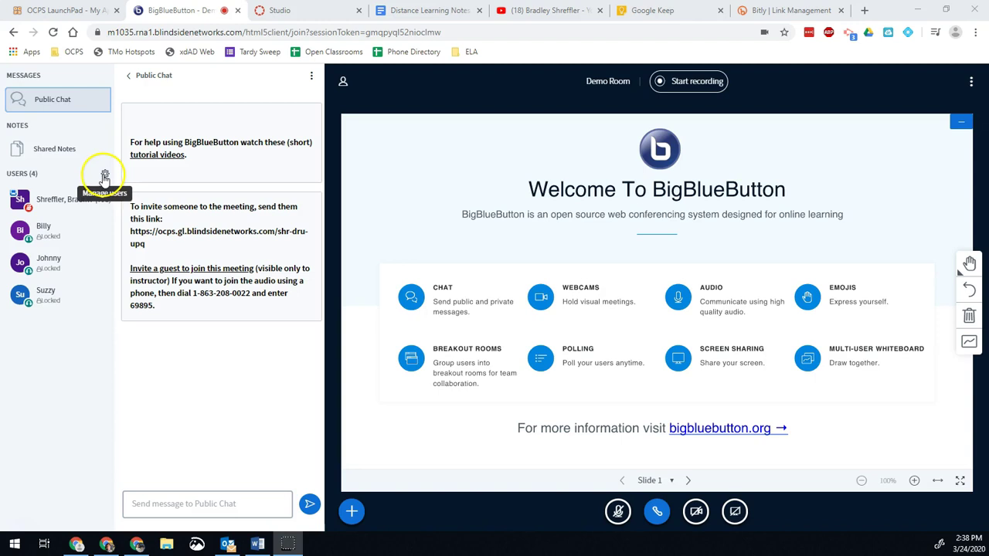
- Open breakout room setup and randomly assign the students to two 15-minute rooms
click(105, 176)
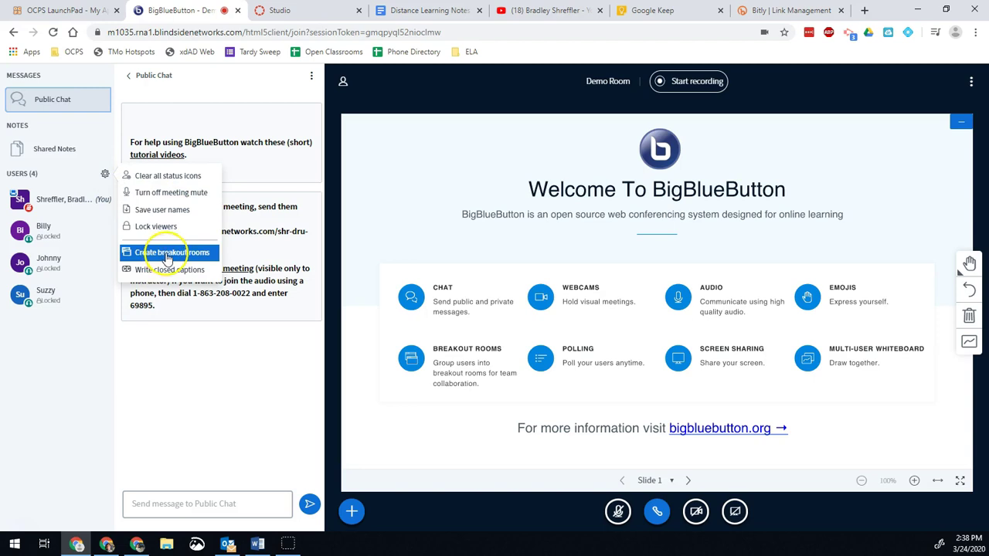
click(168, 258)
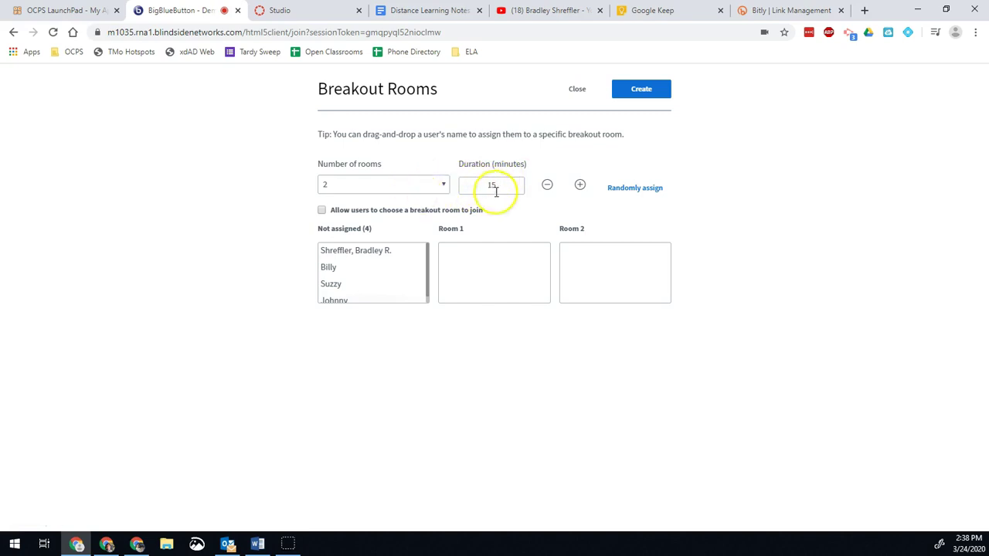
click(635, 188)
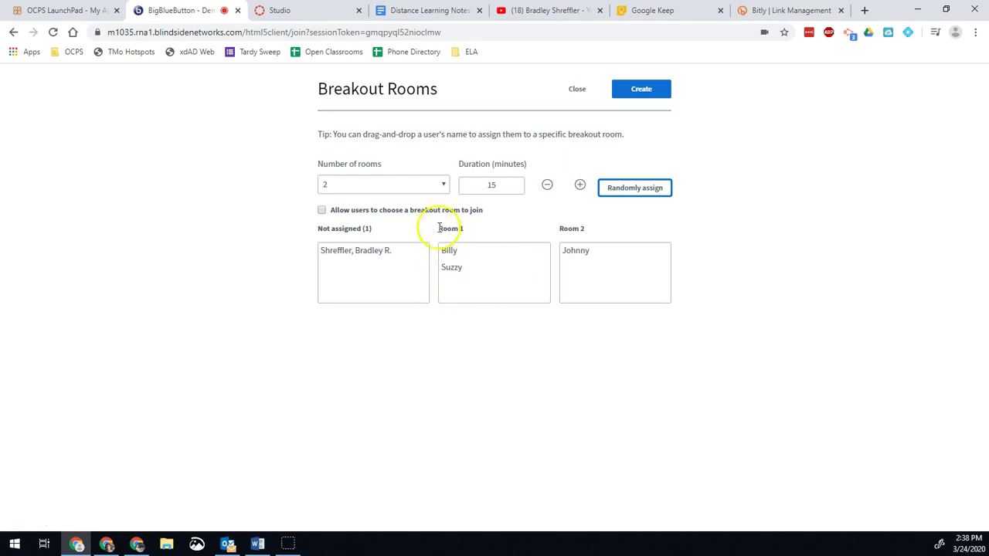
- Turn off self-choosing and regroup the students: two in Room 1, one in Room 2
click(323, 210)
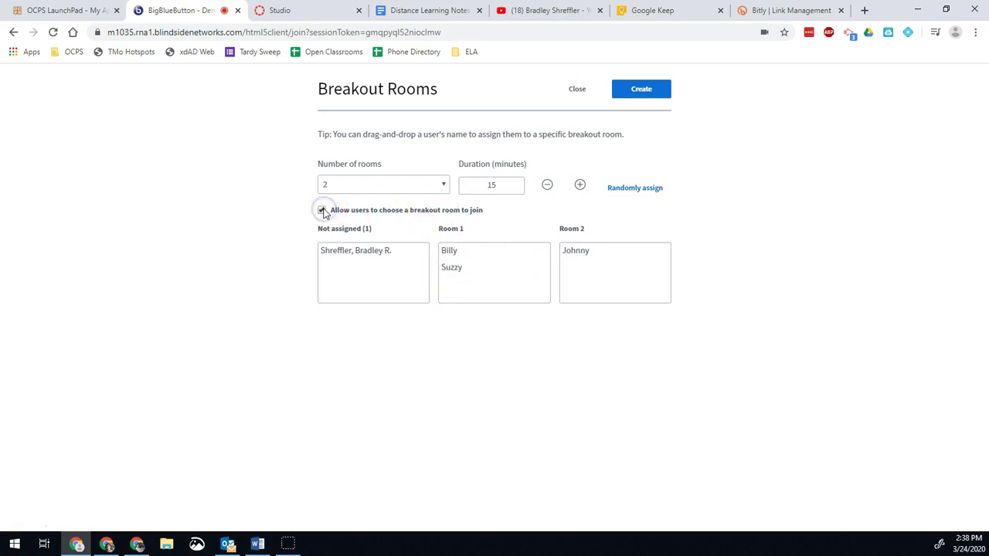
click(462, 255)
click(368, 268)
drag(464, 254, 358, 274)
drag(450, 273, 347, 296)
drag(620, 262, 344, 306)
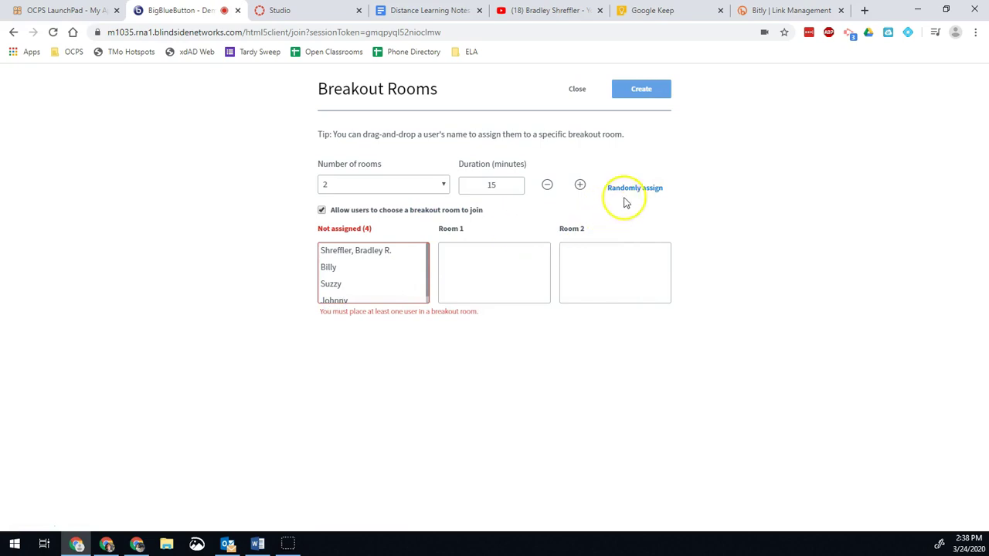
drag(344, 267, 454, 269)
drag(331, 282, 468, 274)
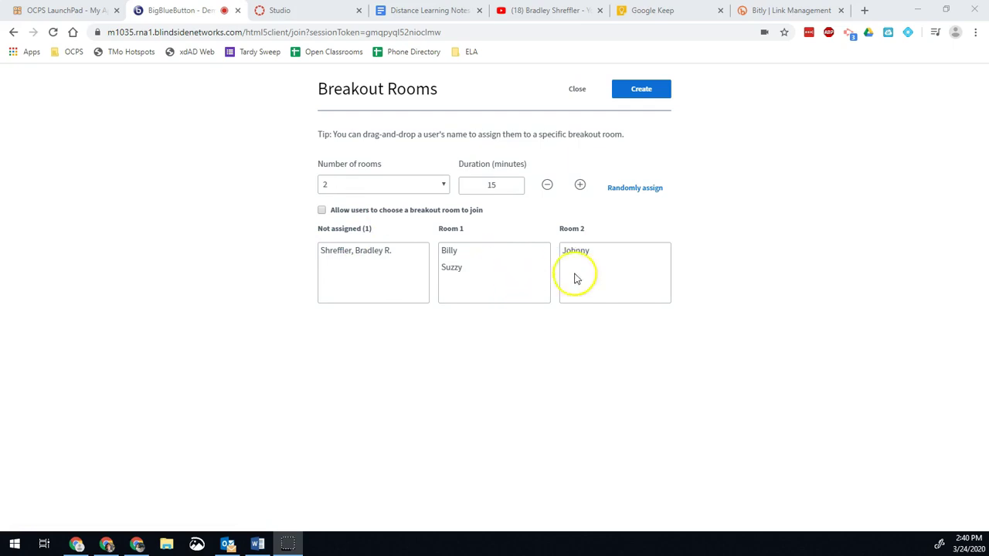
- Create the breakout rooms and view the overview, with 14:18 remaining
click(643, 94)
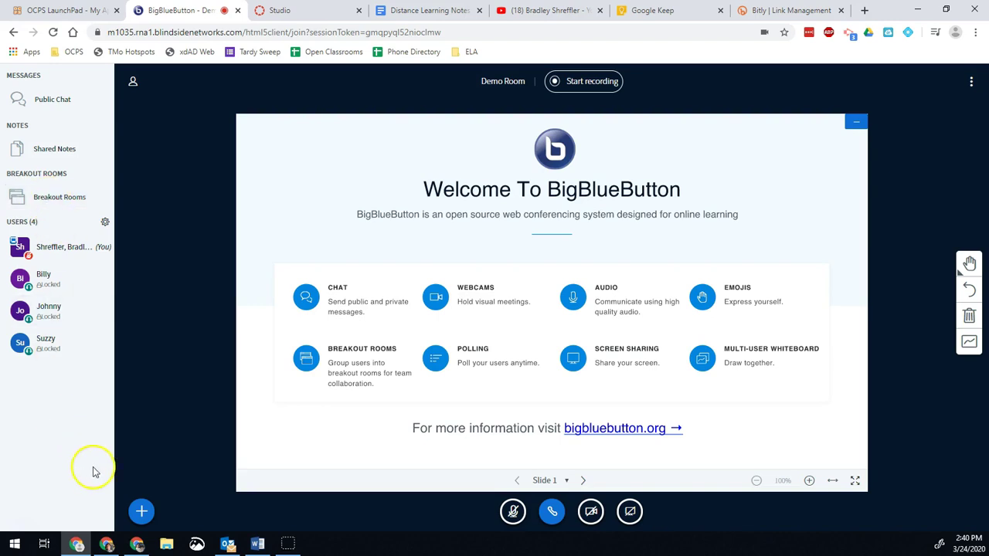
click(60, 196)
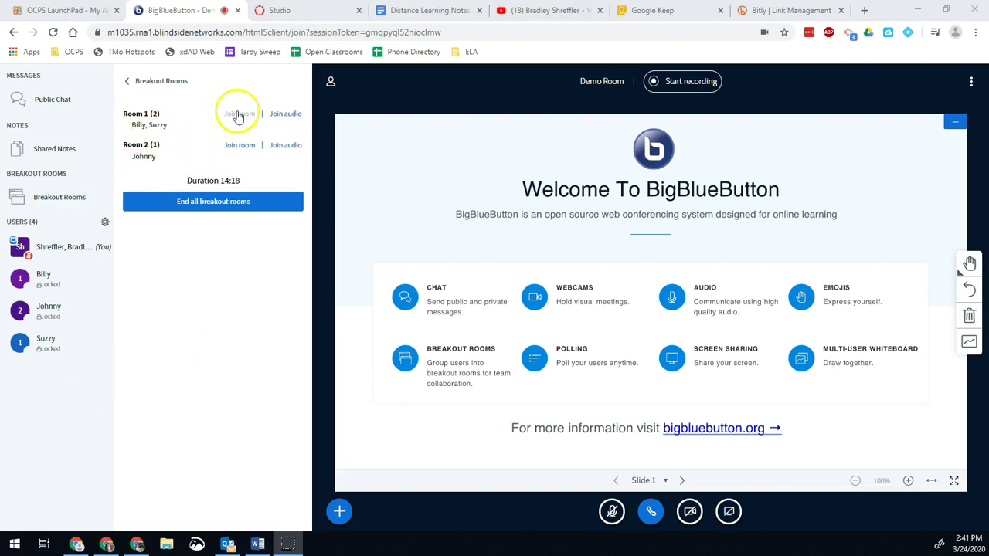
- Join breakout Room 1 as host in a new tab and focus its chat
click(233, 117)
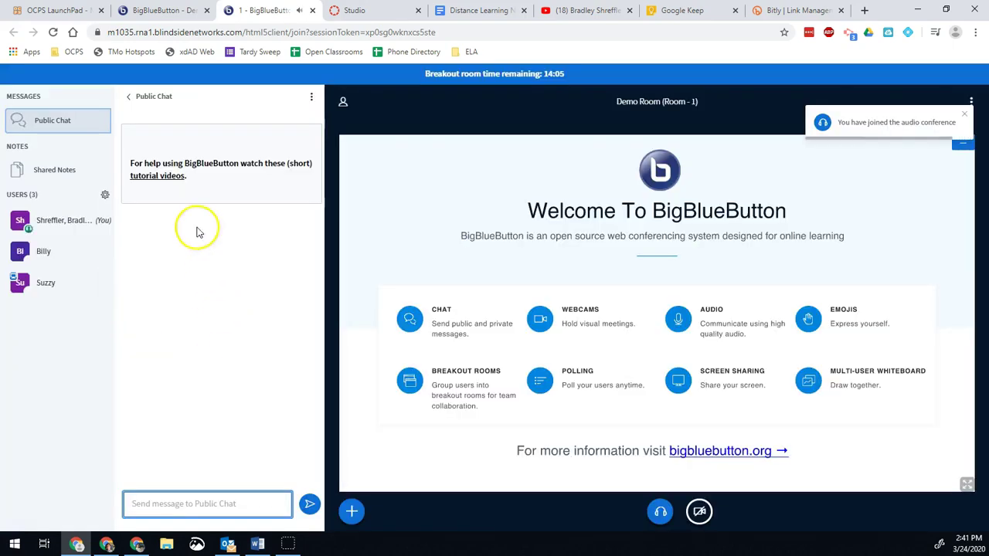
click(216, 500)
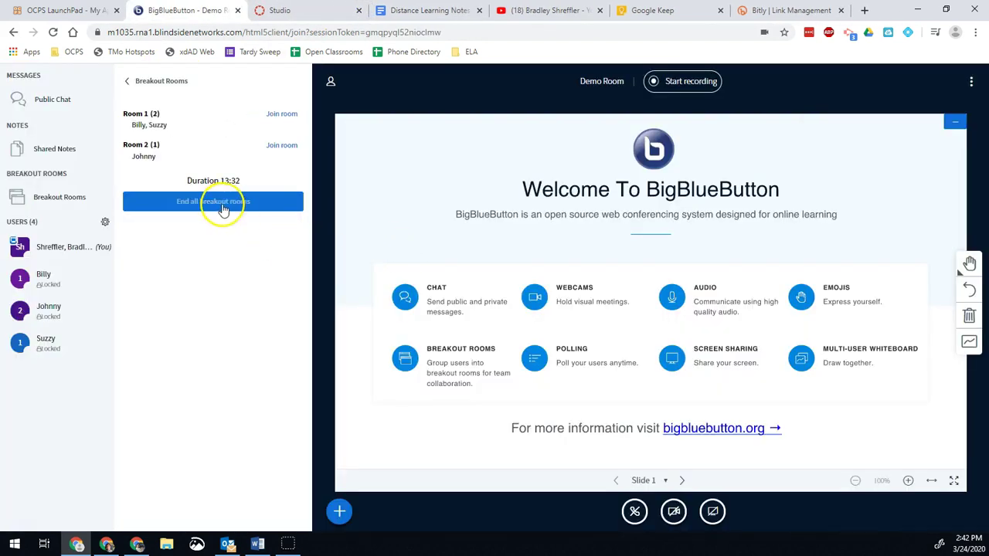
- End all breakout rooms, rejoin audio by microphone after the echo test, and show Public Chat
click(210, 204)
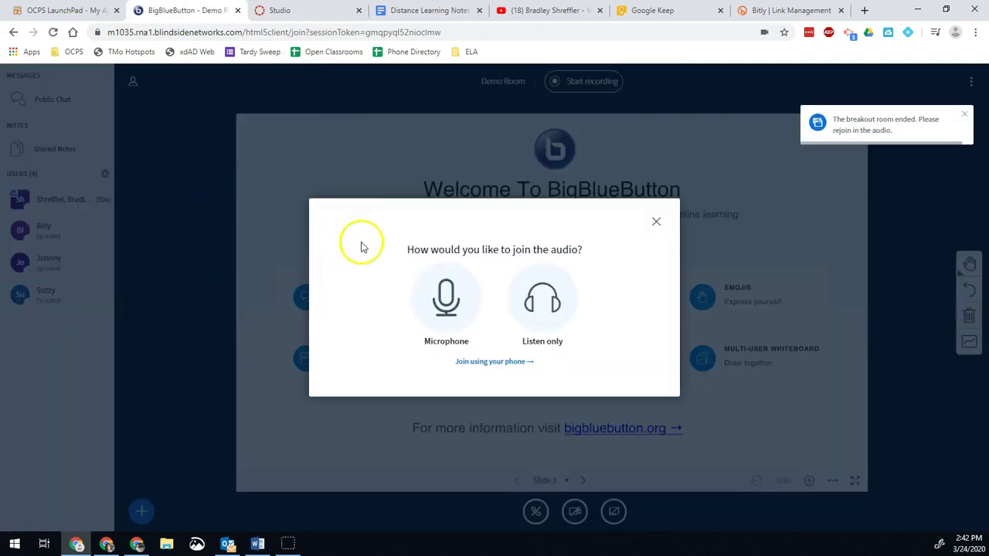
click(449, 295)
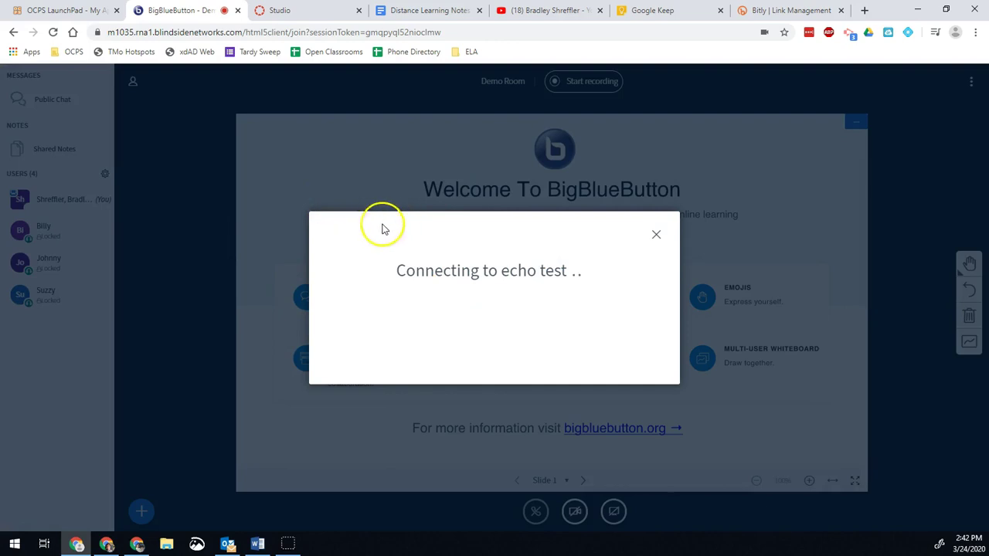
click(463, 309)
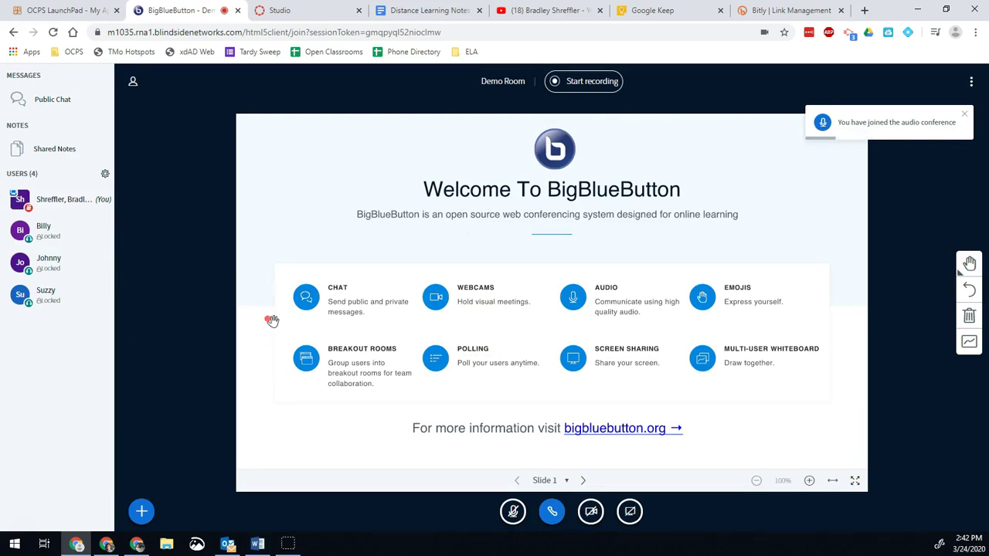
click(46, 102)
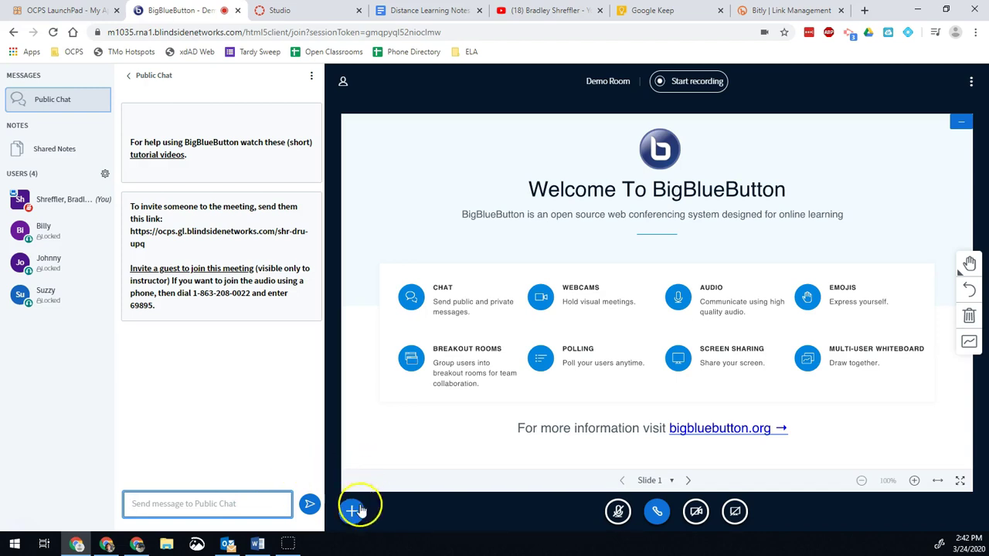
- Start a four-choice A/B/C/D poll for the students from the Actions menu
click(353, 513)
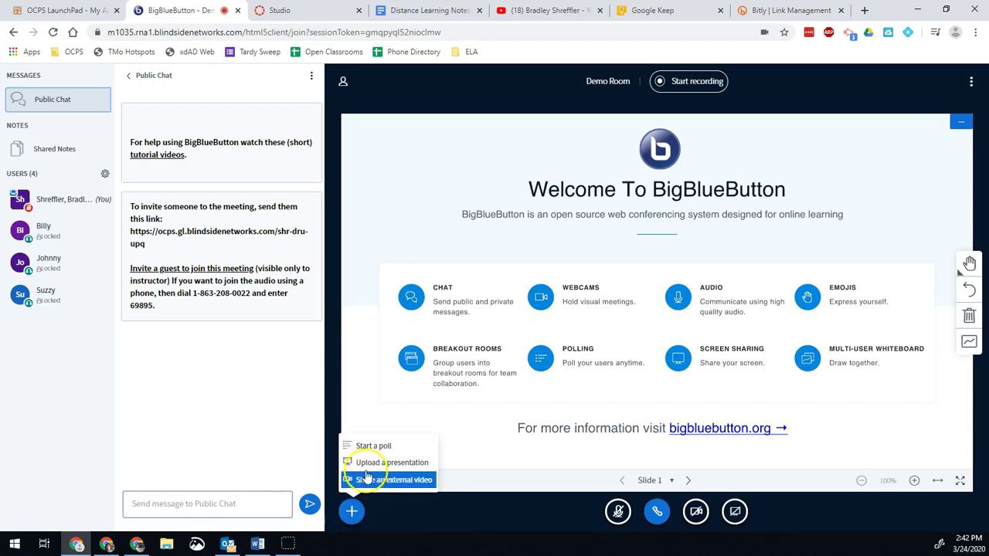
click(374, 448)
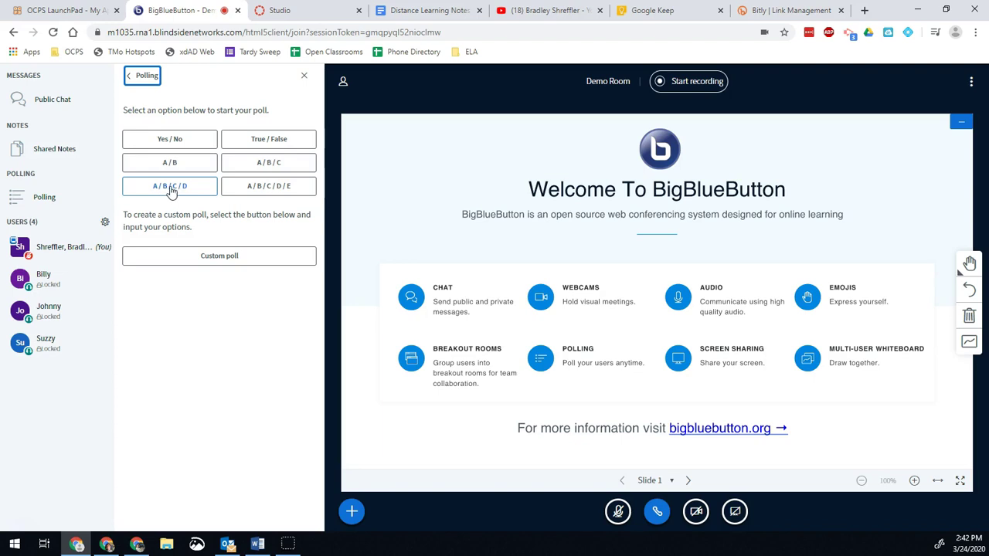
click(173, 189)
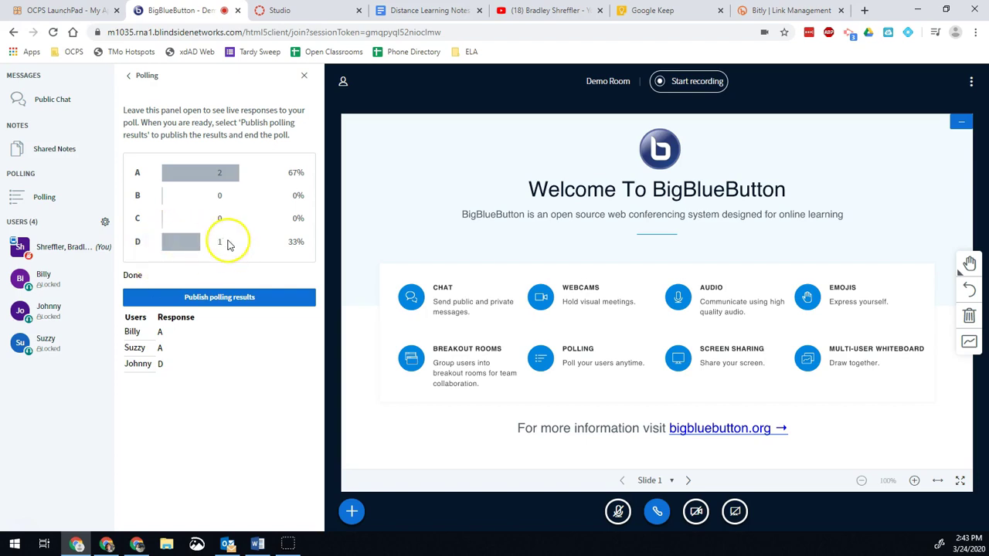
- Publish the poll results, switch to blank whiteboard slide 2, and close the Polling panel
click(232, 300)
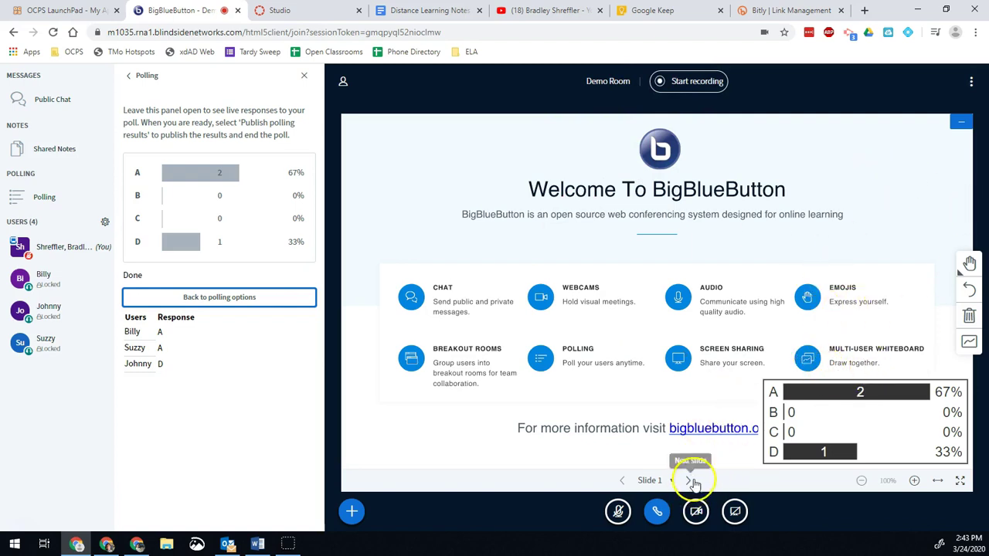
click(689, 481)
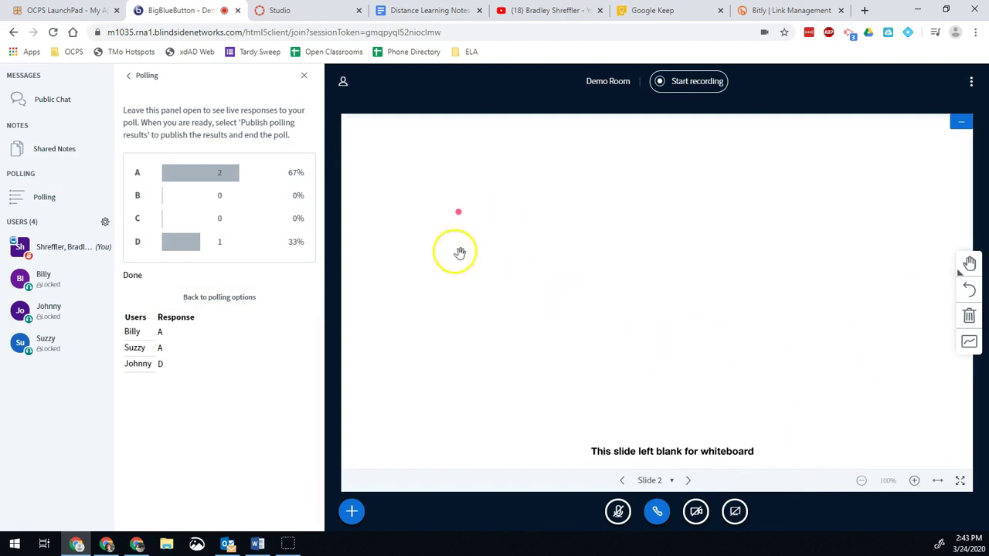
click(621, 480)
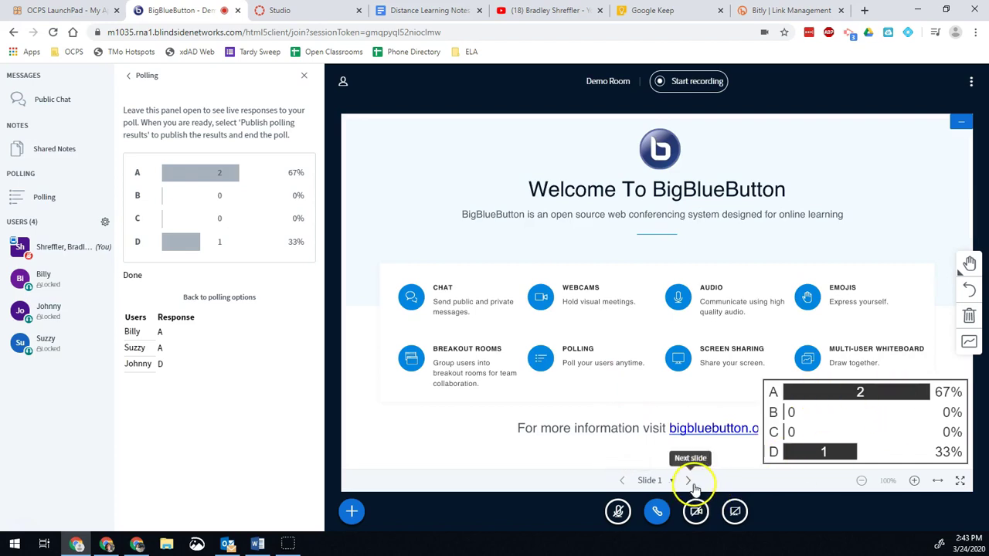
click(688, 481)
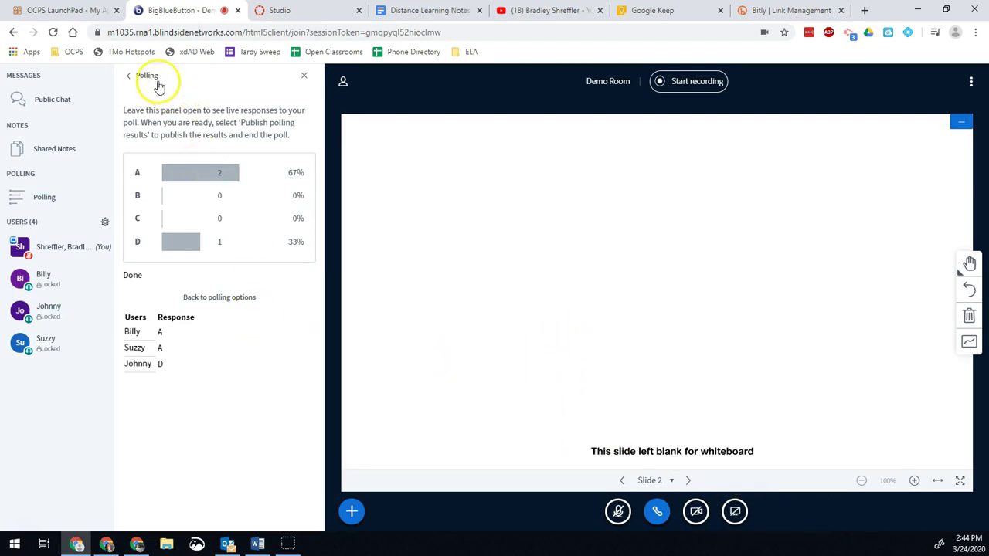
click(151, 76)
click(143, 510)
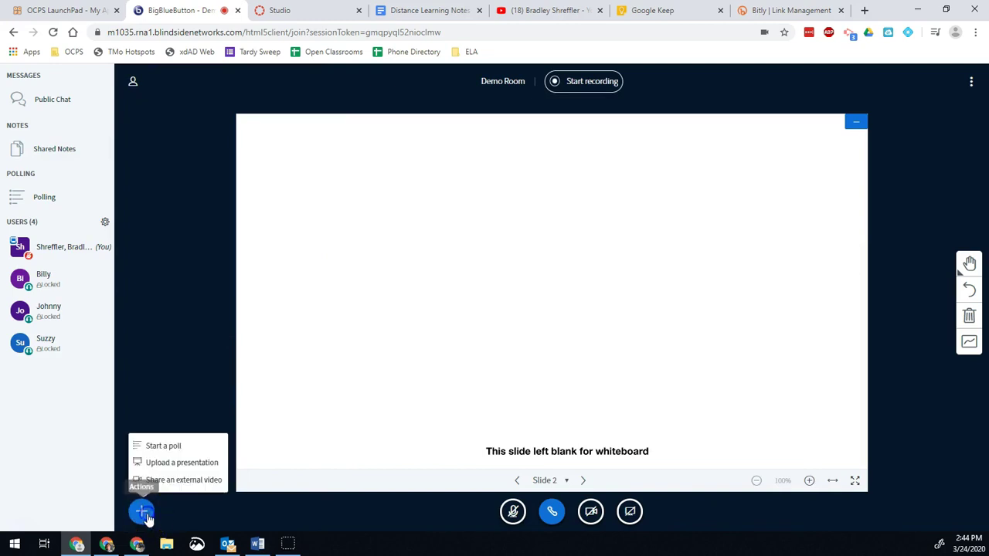
click(162, 443)
click(222, 263)
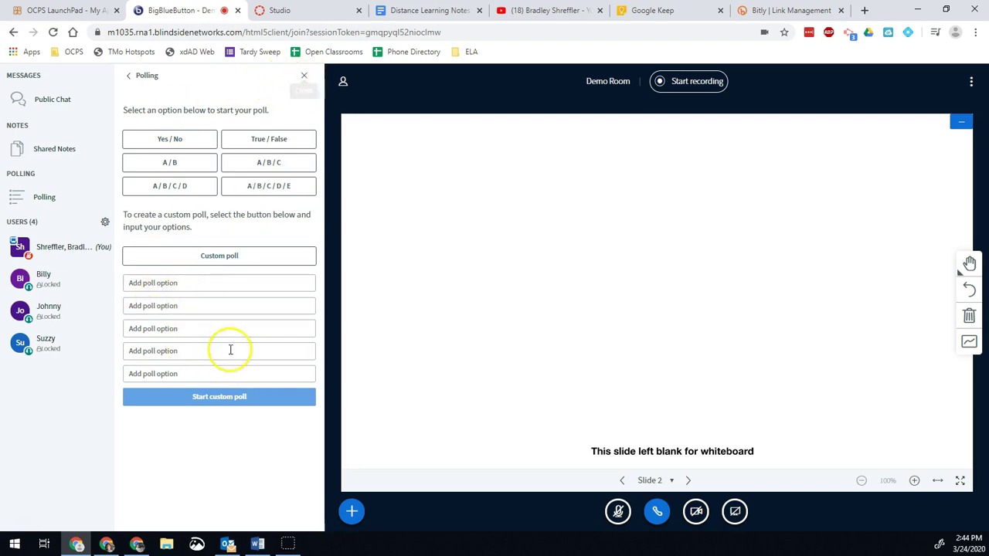
click(303, 77)
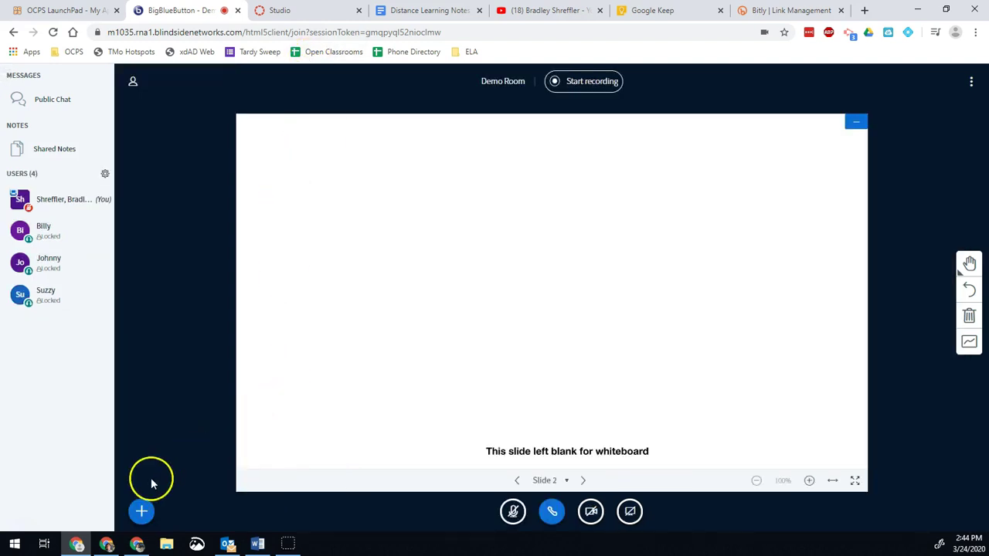
click(140, 508)
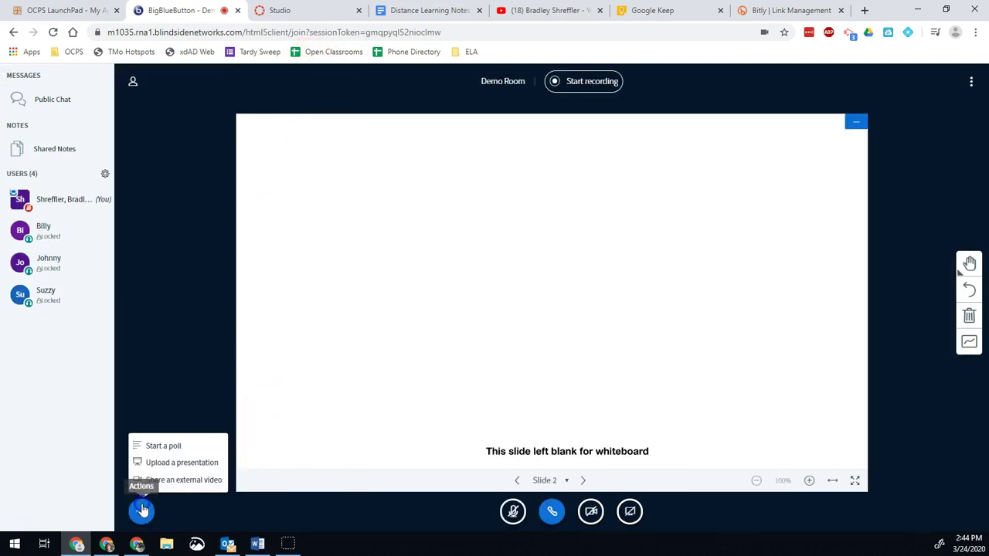
- Upload GOOGLE SITES UPDATED.pptx and make it the current presentation
click(180, 464)
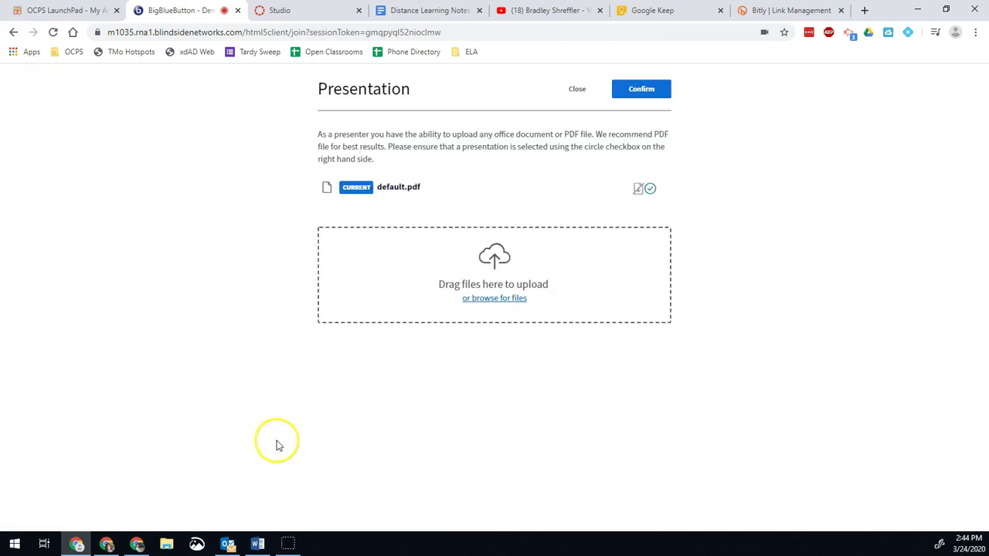
click(510, 300)
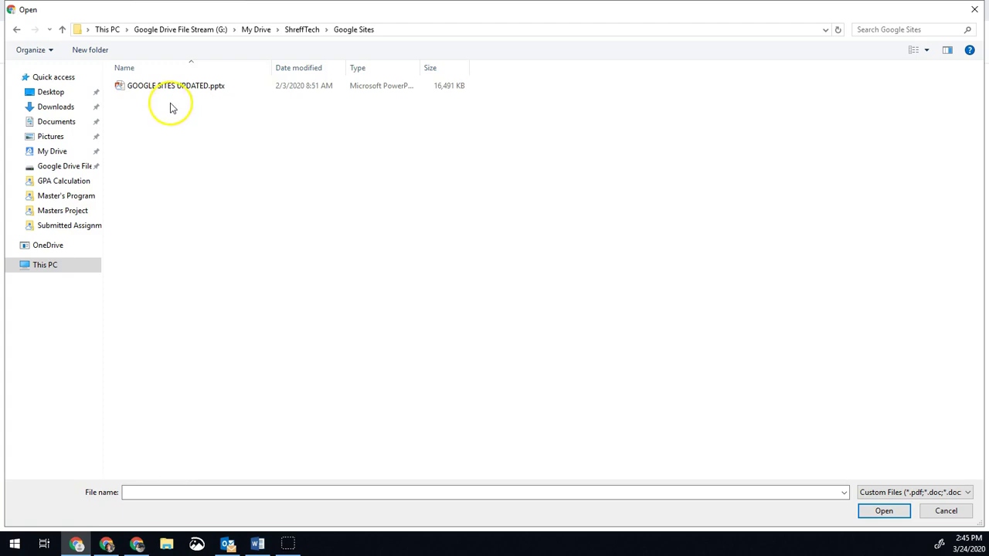
double_click(167, 87)
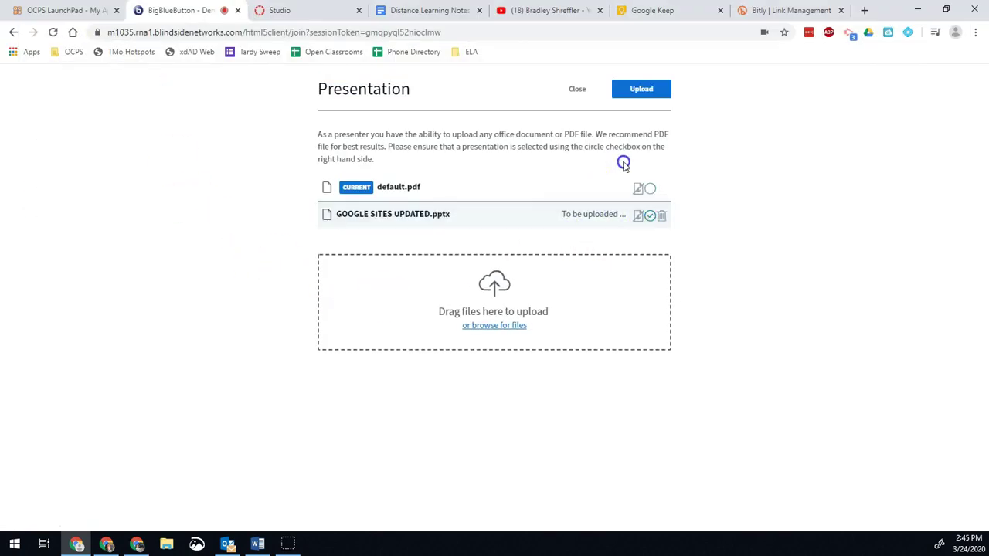
click(647, 91)
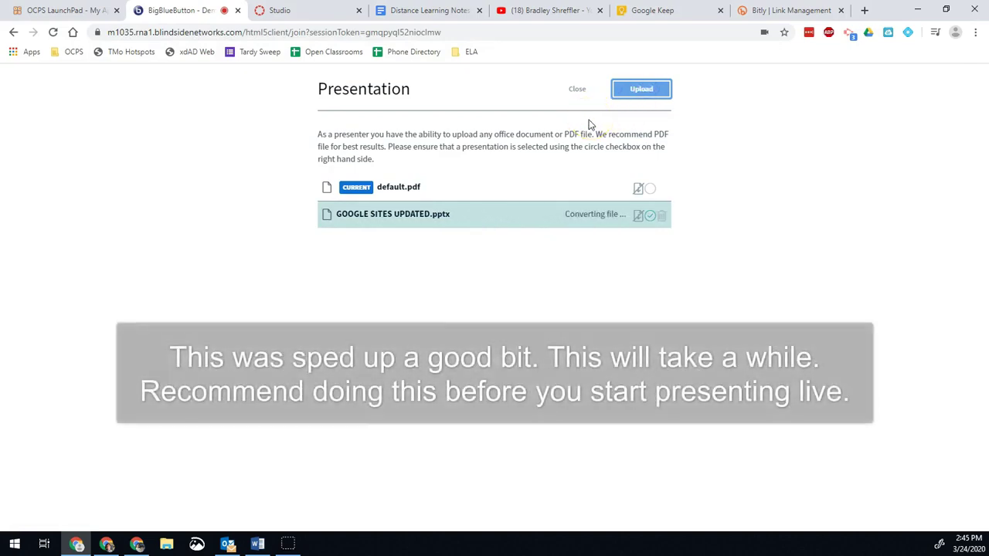
click(581, 123)
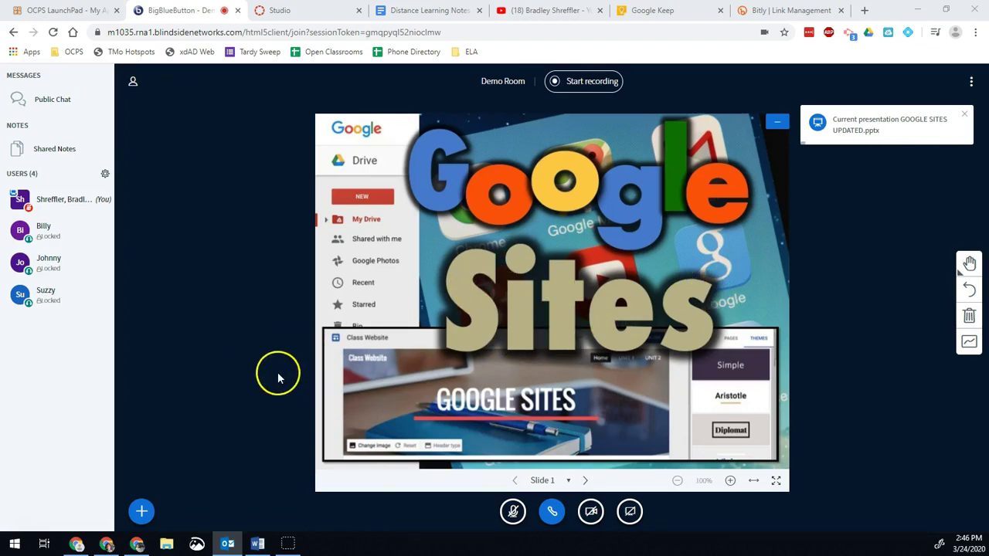
- Advance three slides to slide 4 with the site-creation screenshots
click(585, 481)
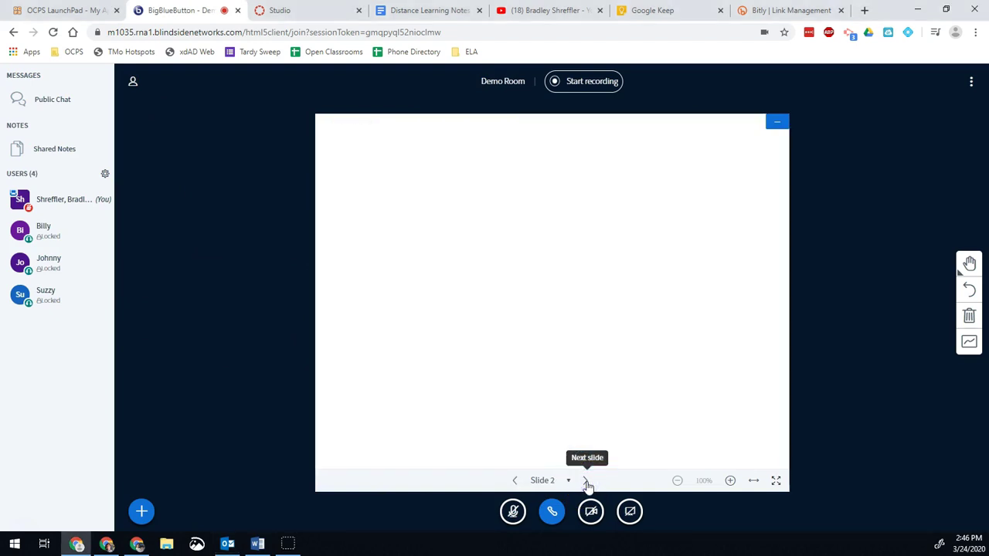
click(586, 480)
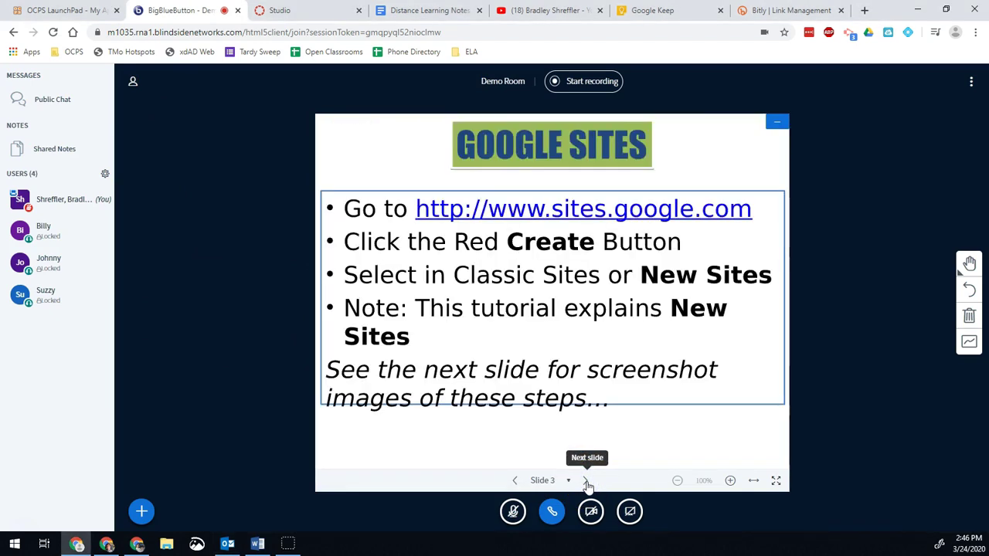
click(586, 481)
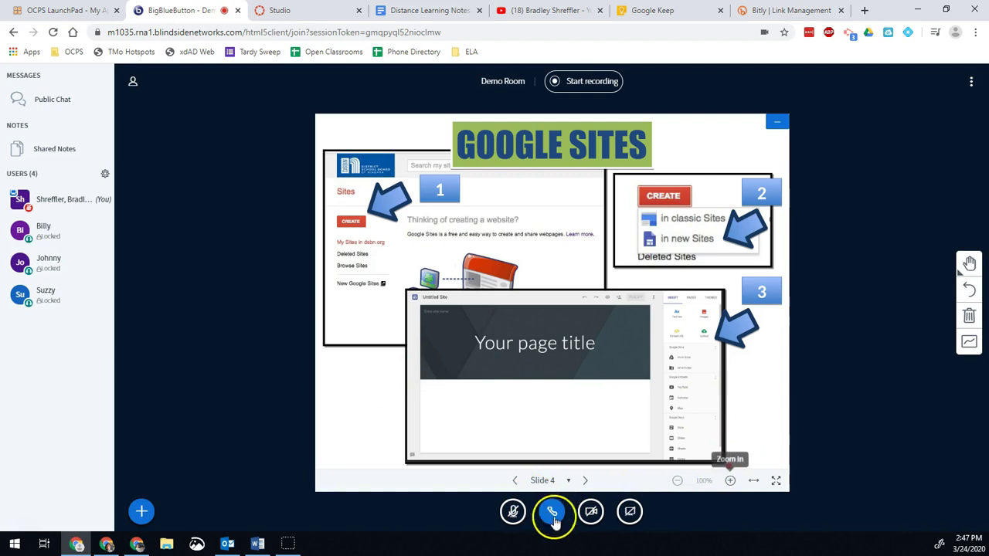
click(143, 512)
click(195, 517)
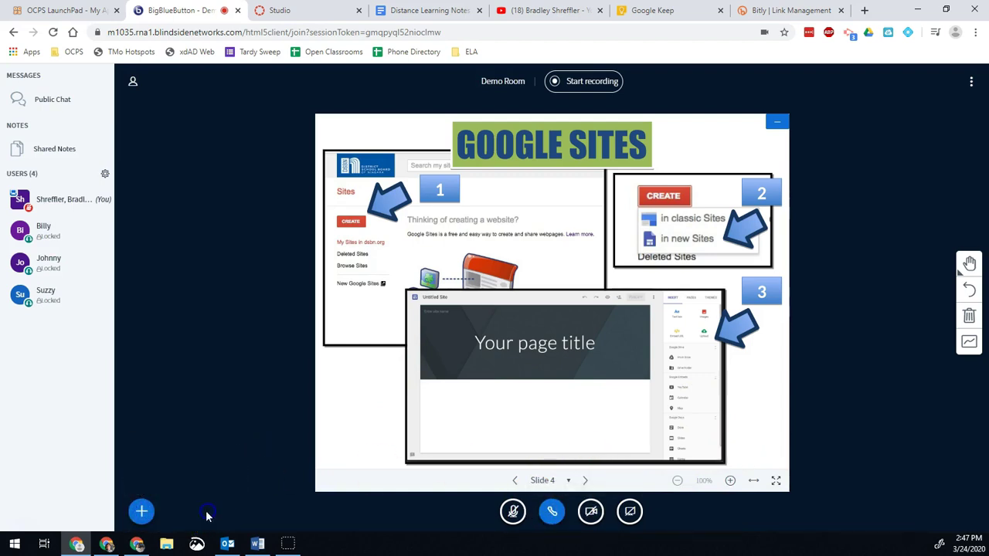
- Choose Share an external video from the room actions menu
click(204, 514)
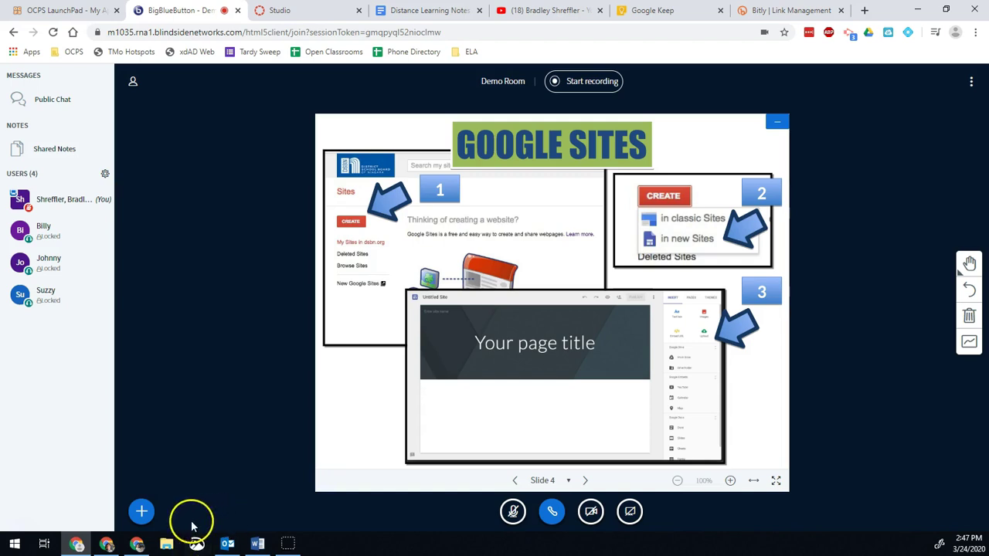
click(143, 513)
click(154, 510)
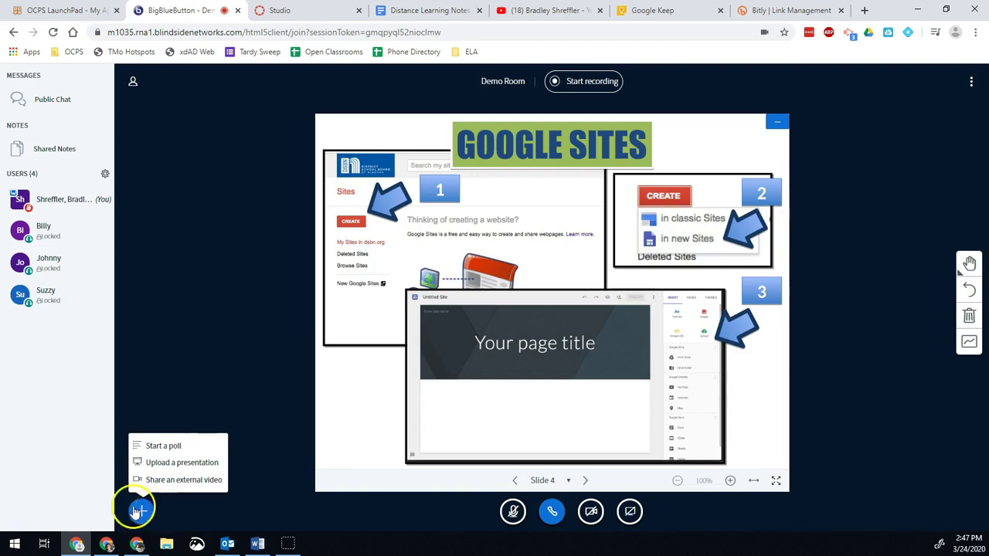
click(173, 478)
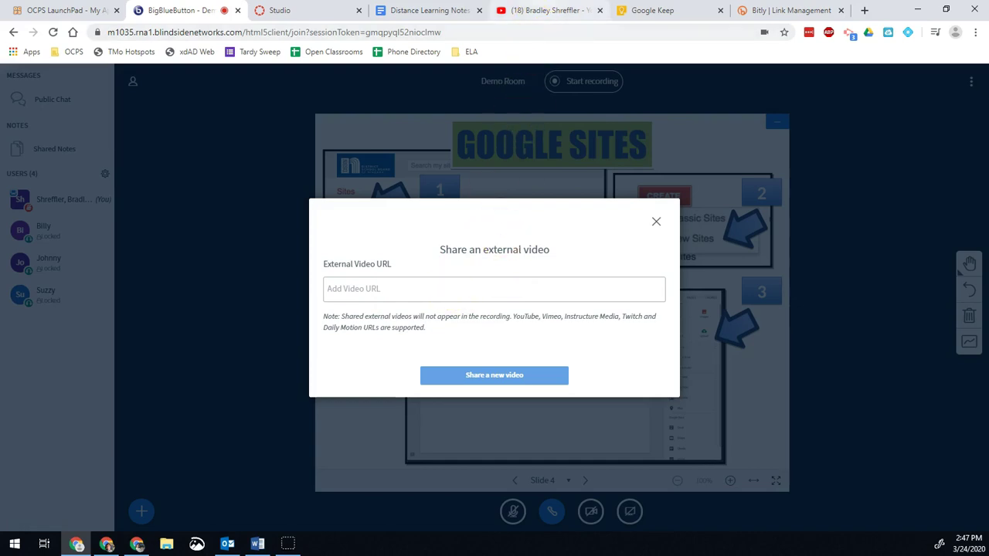
- Copy the YouTube link for 'Web Conferencing with Big Blue Button Getting Started' and share it
click(549, 10)
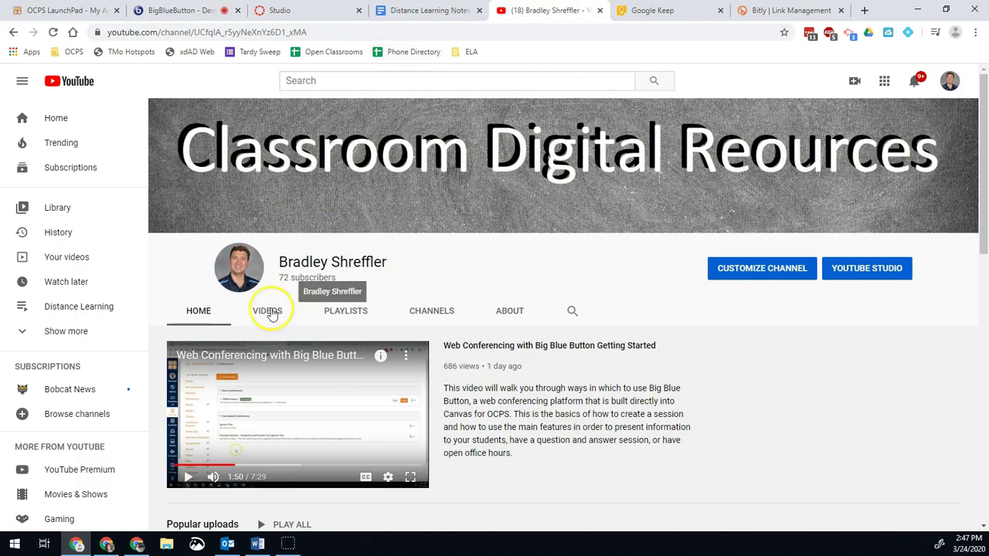
right_click(481, 348)
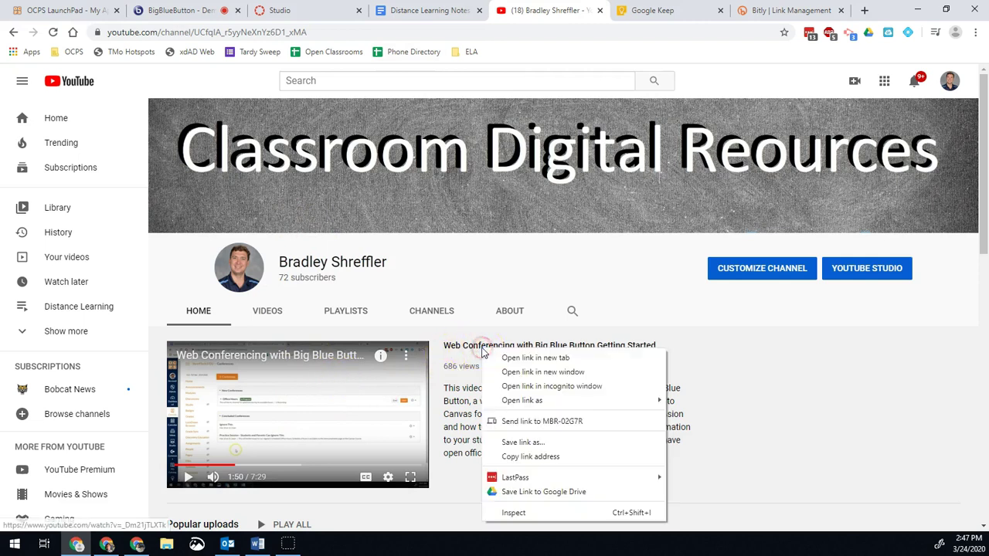
click(545, 457)
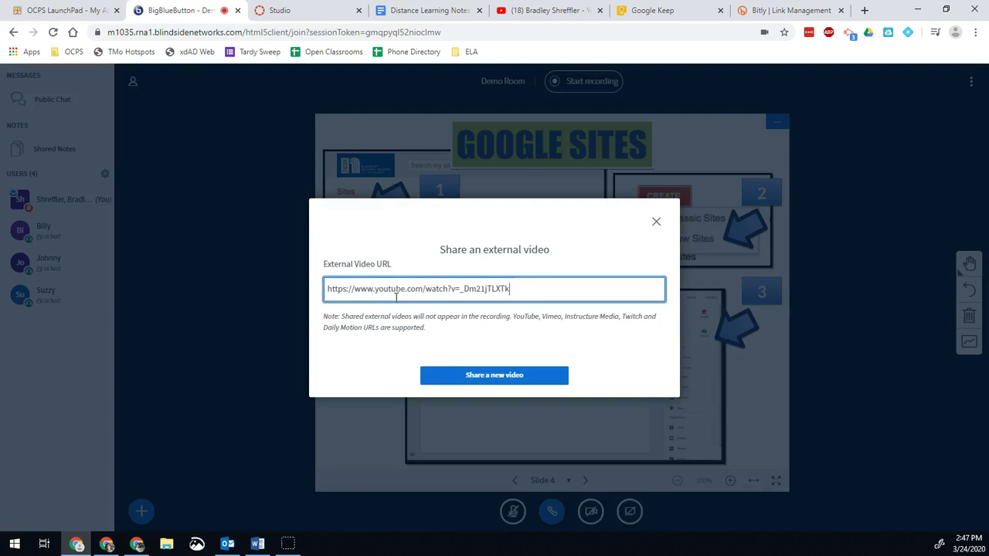
click(469, 377)
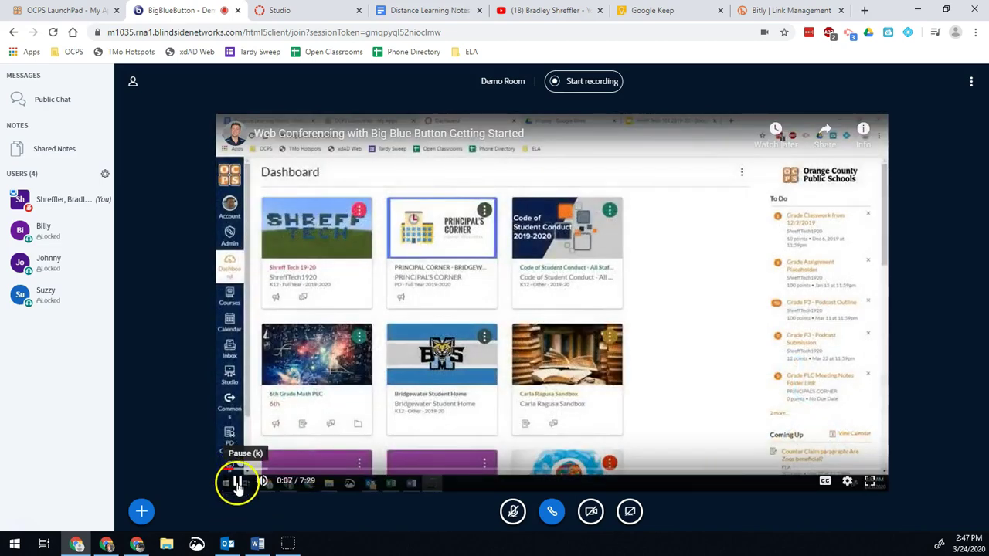
- Pause the shared 'Web Conferencing with Big Blue Button' video at 0:07
click(236, 480)
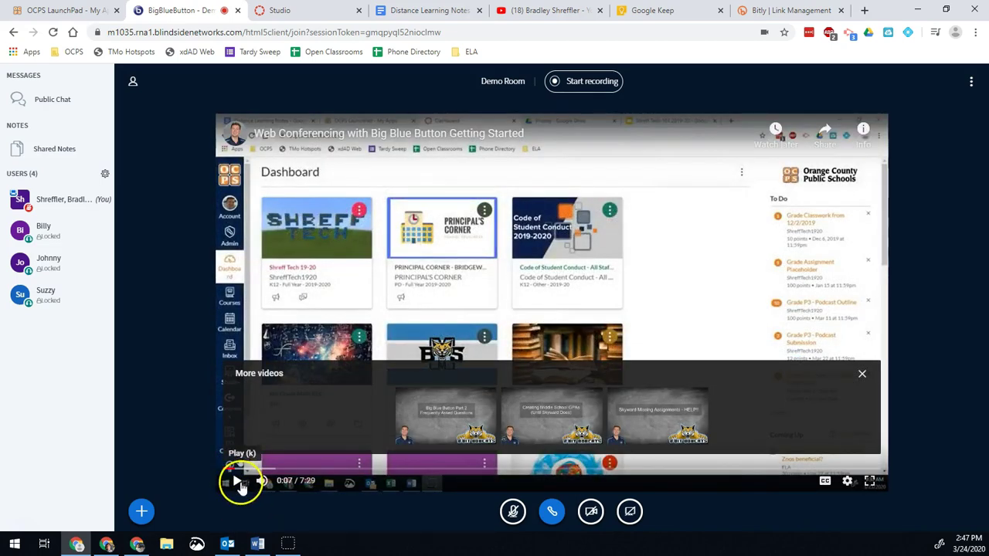